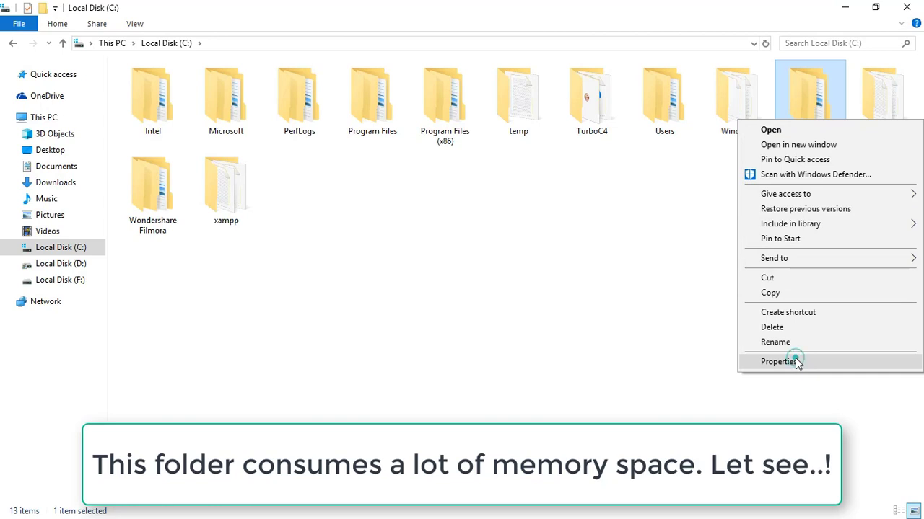
- Check how much disk space the Windows.old folder occupies in its properties, and close them
{"action": "left_click", "coordinate": [779, 361]}
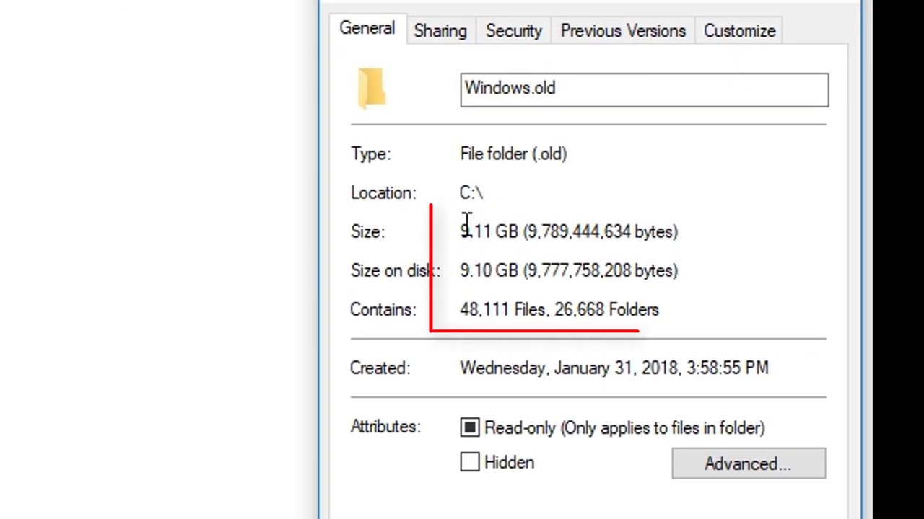
{"action": "left_click_drag", "start_coordinate": [461, 230], "coordinate": [726, 229]}
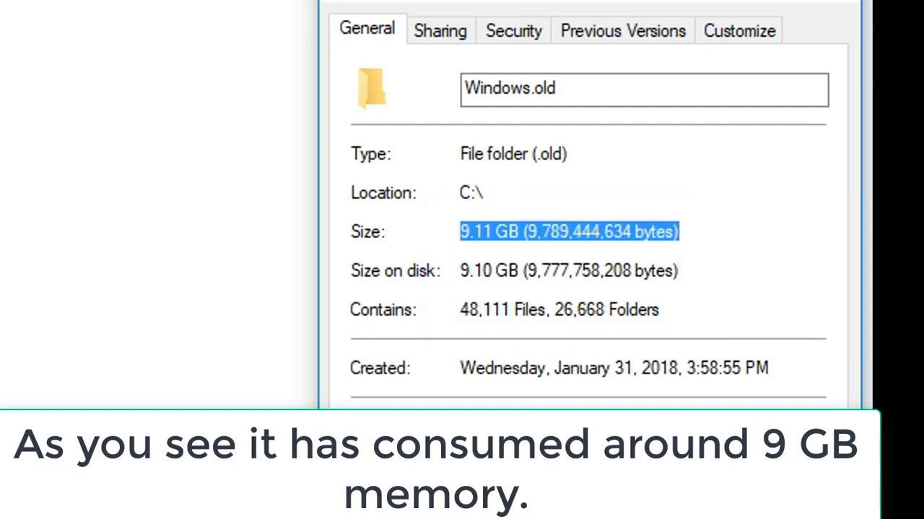
{"action": "left_click", "coordinate": [780, 432]}
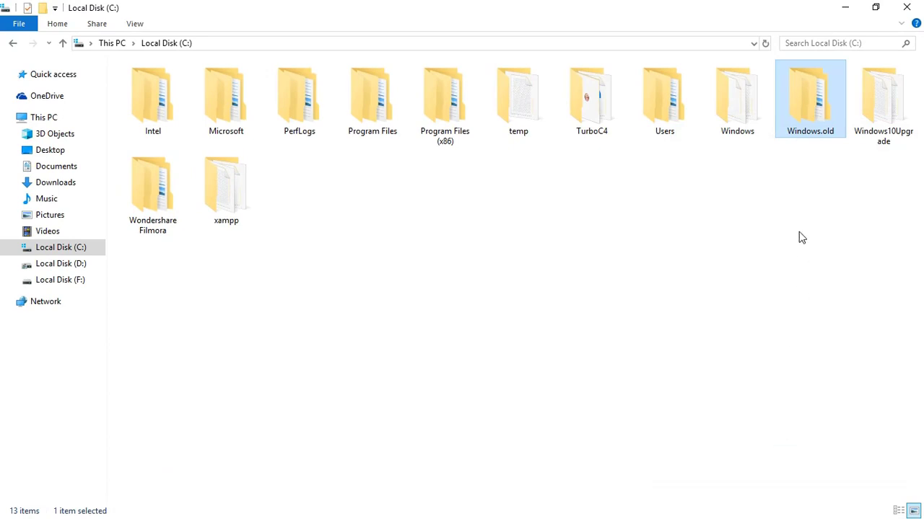
- View the contents of the Windows.old folder, return to Local Disk (C:), and minimize the window
{"action": "double_click", "coordinate": [818, 120]}
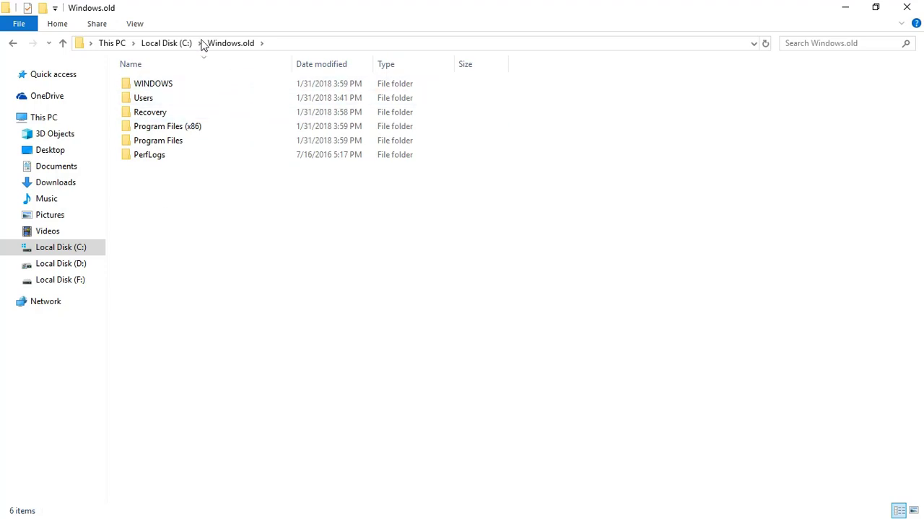
{"action": "left_click", "coordinate": [174, 44]}
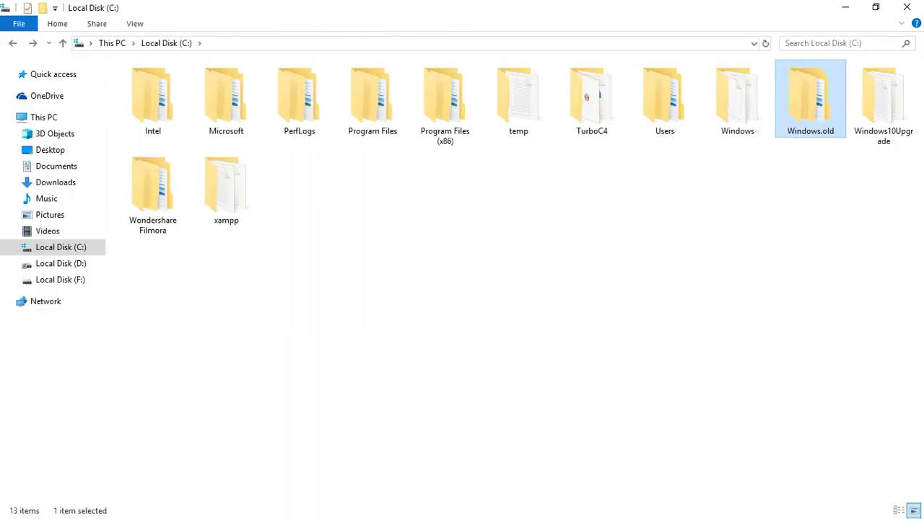
{"action": "left_click", "coordinate": [849, 7]}
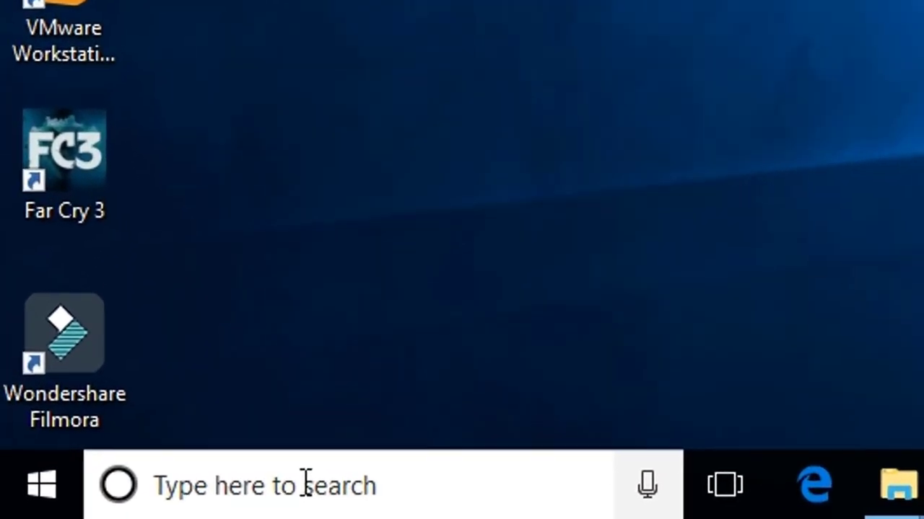
- Find and launch Disk Cleanup, and have it scan drive C:
{"action": "left_click", "coordinate": [306, 485]}
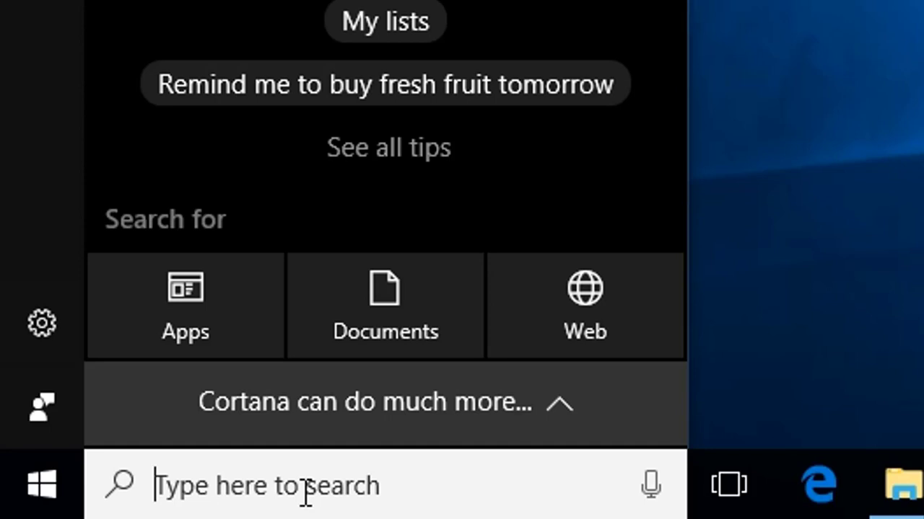
{"action": "type", "text": "dis"}
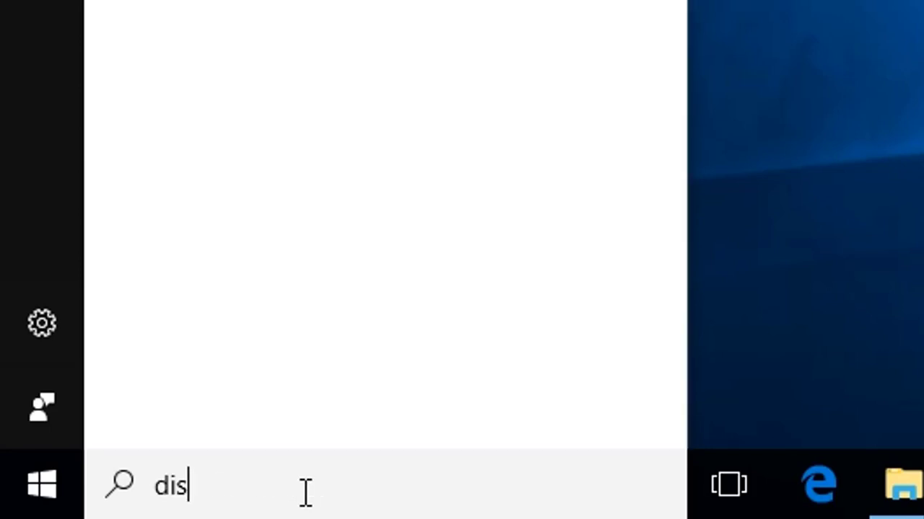
{"action": "type", "text": "k"}
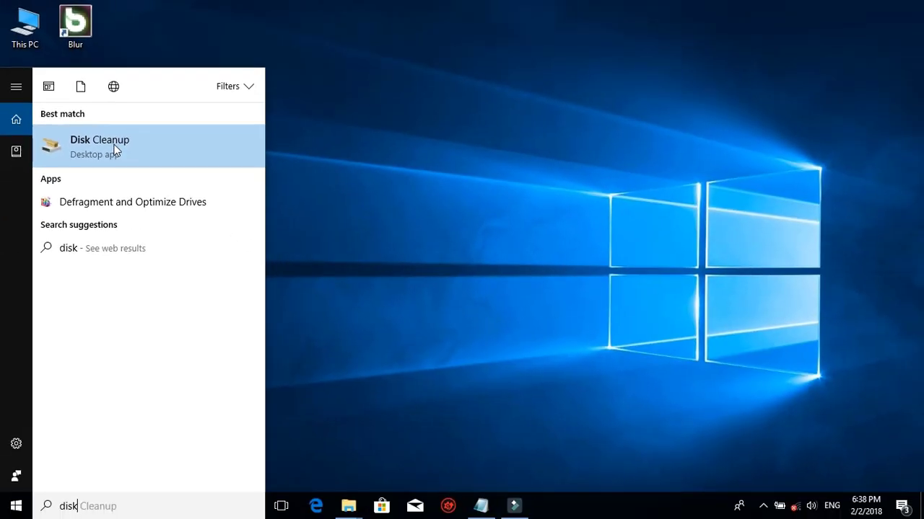
{"action": "left_click", "coordinate": [115, 150]}
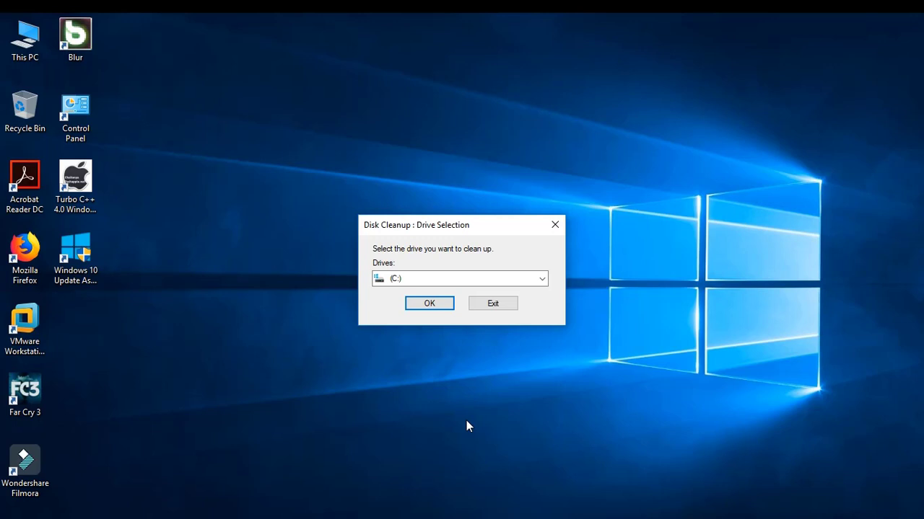
{"action": "left_click", "coordinate": [429, 304]}
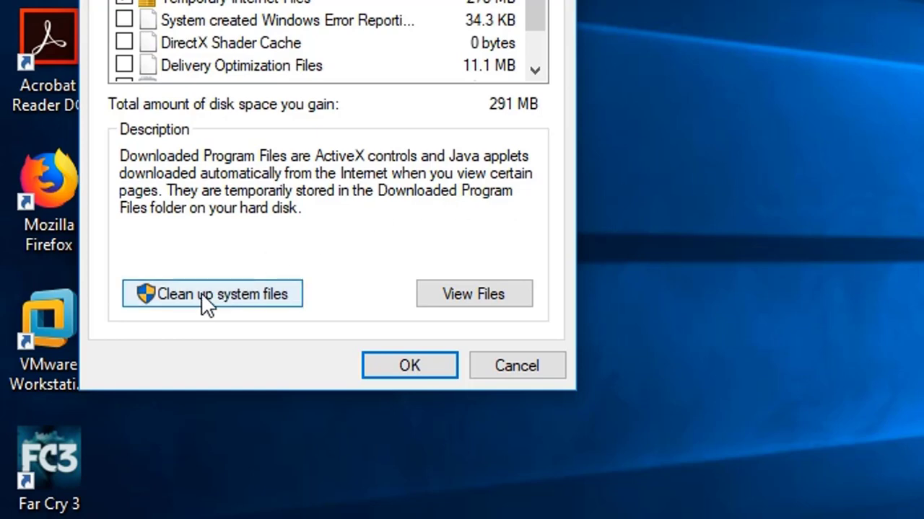
- Switch Disk Cleanup to cleaning up system files and rescan drive C:
{"action": "left_click_drag", "start_coordinate": [325, 0], "coordinate": [824, 0]}
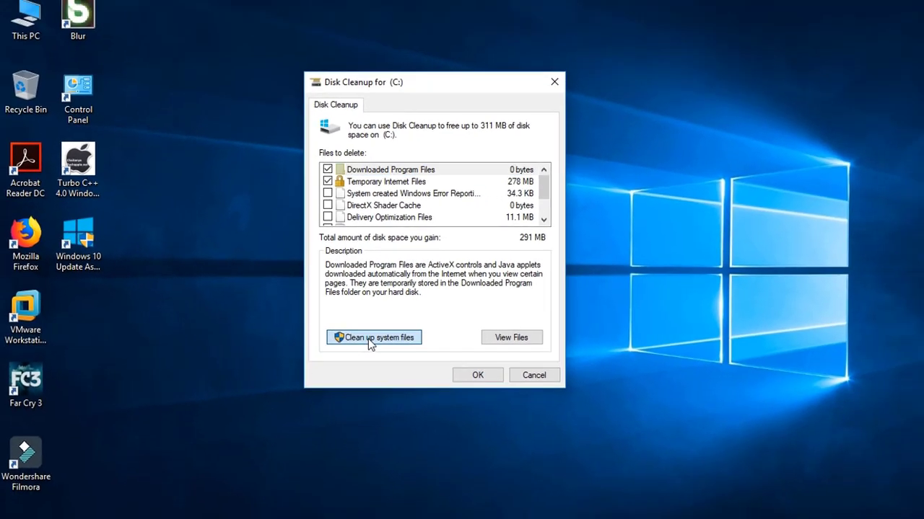
{"action": "left_click", "coordinate": [703, 381]}
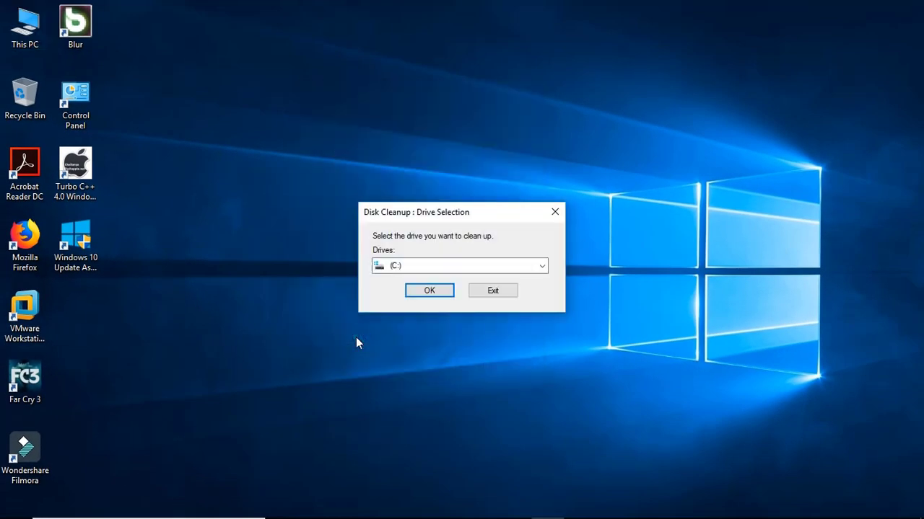
{"action": "left_click", "coordinate": [420, 293]}
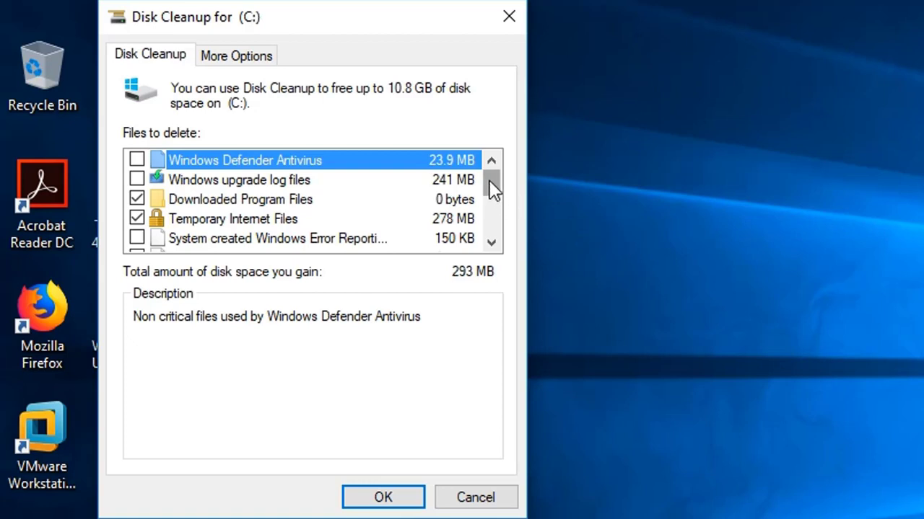
- Mark Previous Windows installation(s) for deletion and exclude Device driver packages and Thumbnails
{"action": "left_click_drag", "start_coordinate": [489, 181], "coordinate": [490, 221]}
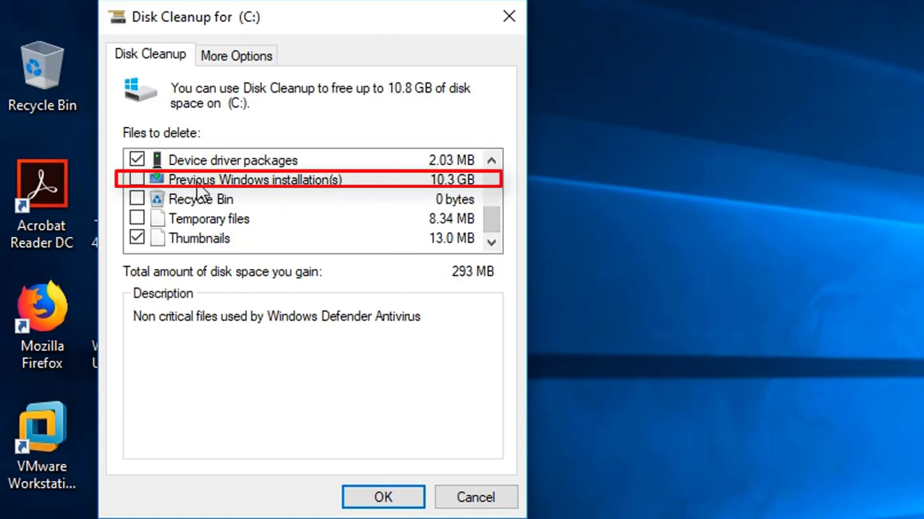
{"action": "left_click", "coordinate": [137, 180]}
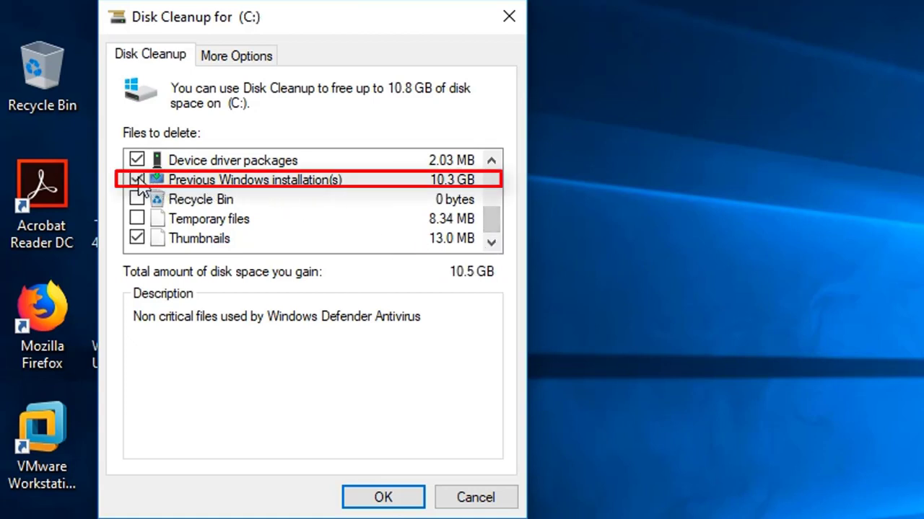
{"action": "left_click", "coordinate": [137, 160]}
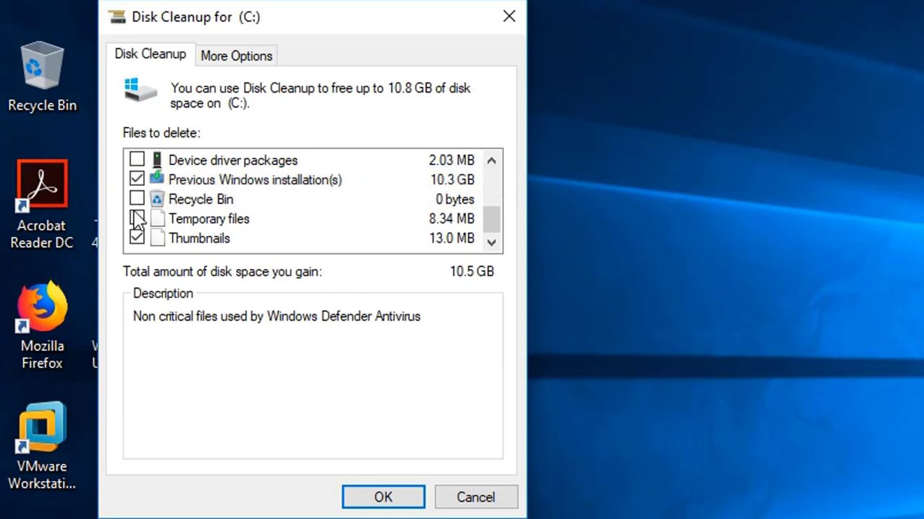
{"action": "left_click", "coordinate": [134, 243]}
- Exclude Downloaded Program Files from the cleanup and include Windows upgrade log files
{"action": "left_click_drag", "start_coordinate": [484, 217], "coordinate": [485, 166]}
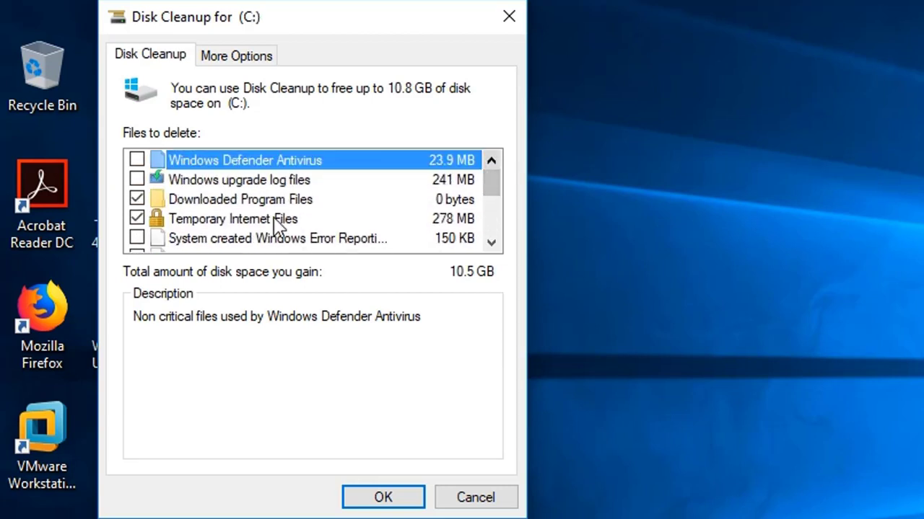
{"action": "left_click", "coordinate": [136, 202]}
{"action": "left_click", "coordinate": [137, 179]}
- Run the cleanup, confirming permanent deletion of the selected files and removal of the previous Windows installations
{"action": "left_click_drag", "start_coordinate": [495, 189], "coordinate": [495, 241]}
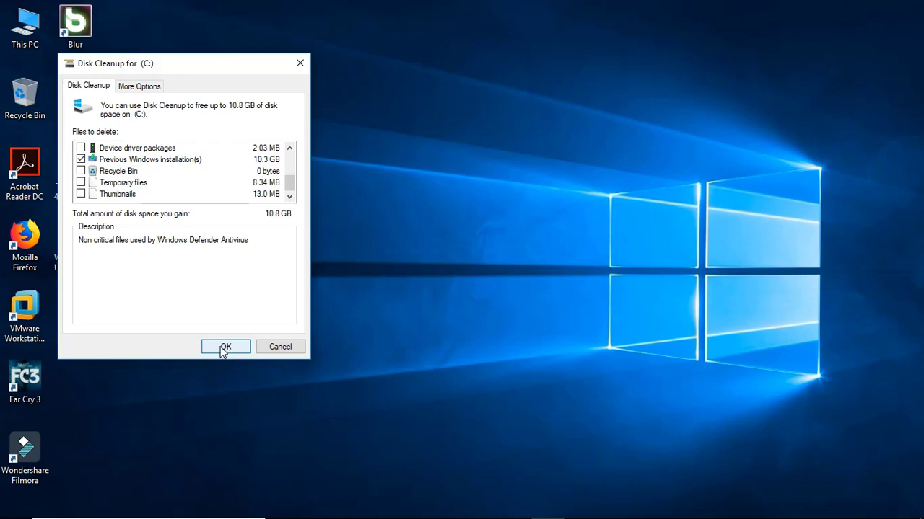
{"action": "left_click", "coordinate": [223, 348]}
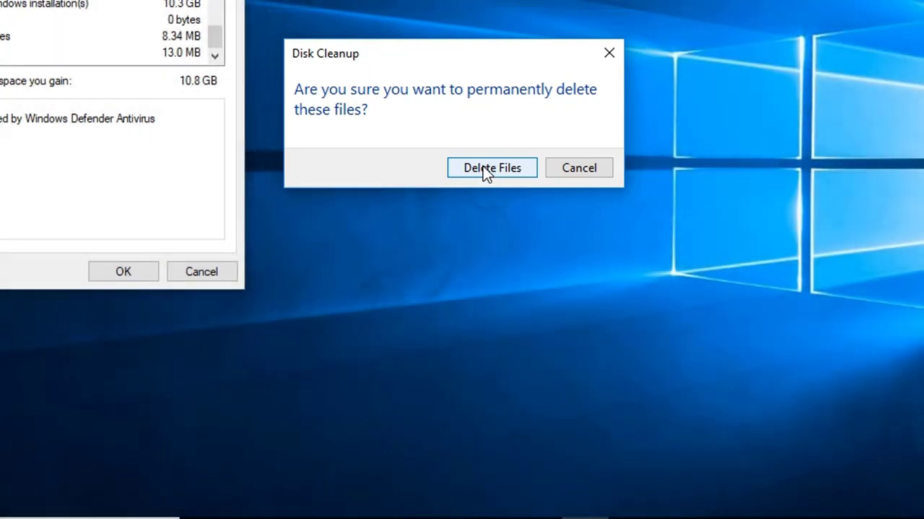
{"action": "left_click", "coordinate": [483, 166]}
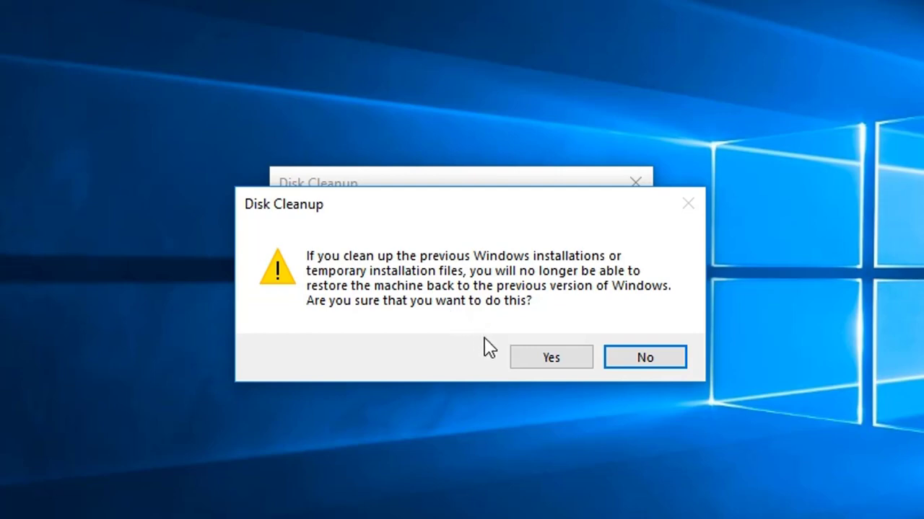
{"action": "left_click", "coordinate": [549, 358]}
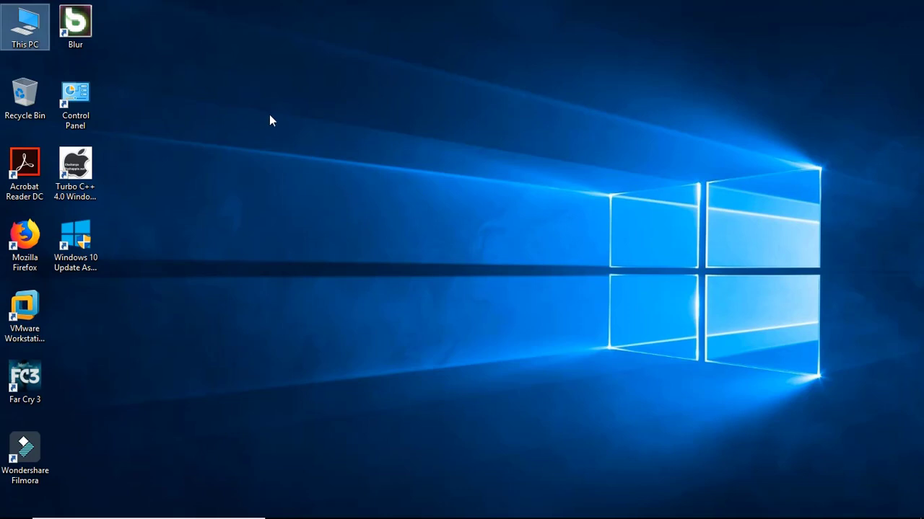
- Check drive C:'s free space in This PC and its refreshed folder list for Windows.old, and minimize the window
{"action": "double_click", "coordinate": [25, 27]}
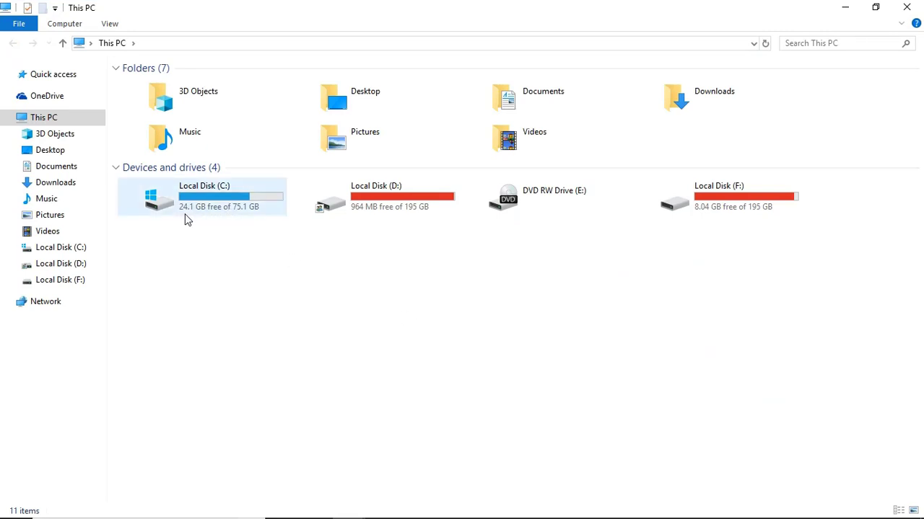
{"action": "mouse_move", "coordinate": [215, 217]}
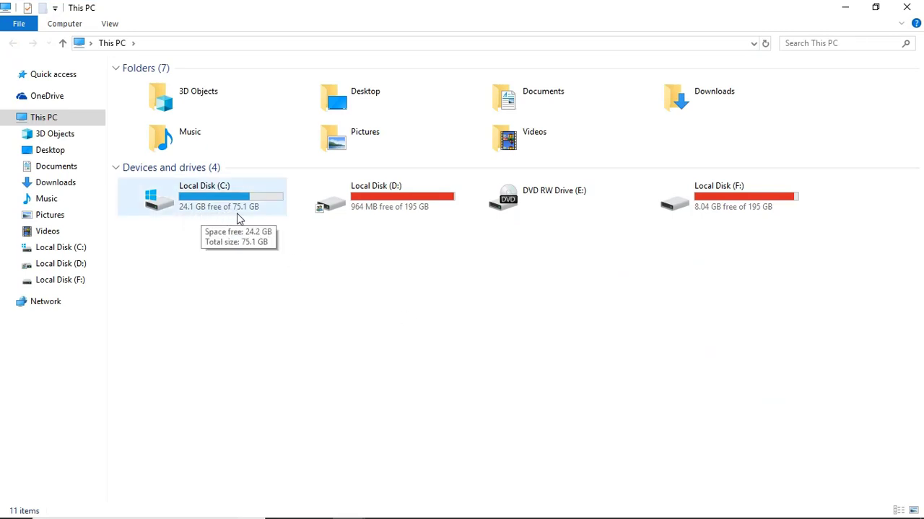
{"action": "left_click", "coordinate": [218, 208]}
{"action": "double_click", "coordinate": [218, 208]}
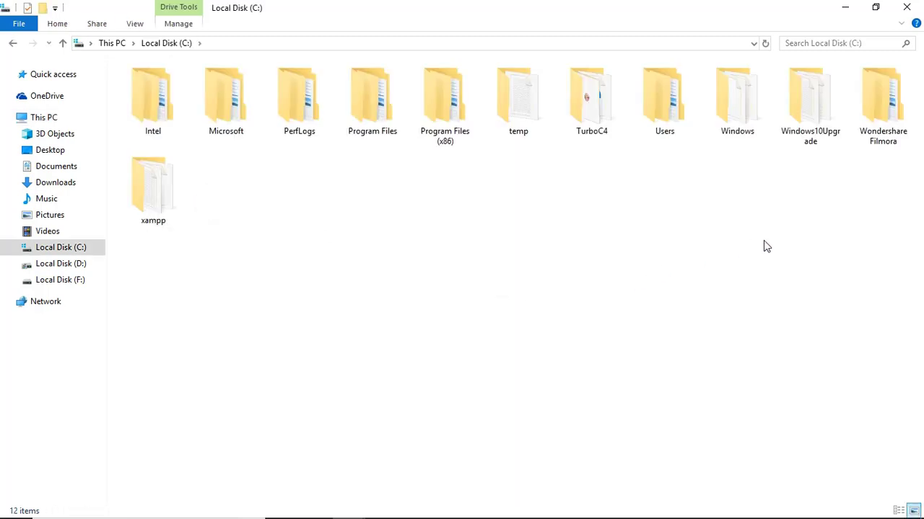
{"action": "right_click", "coordinate": [713, 283]}
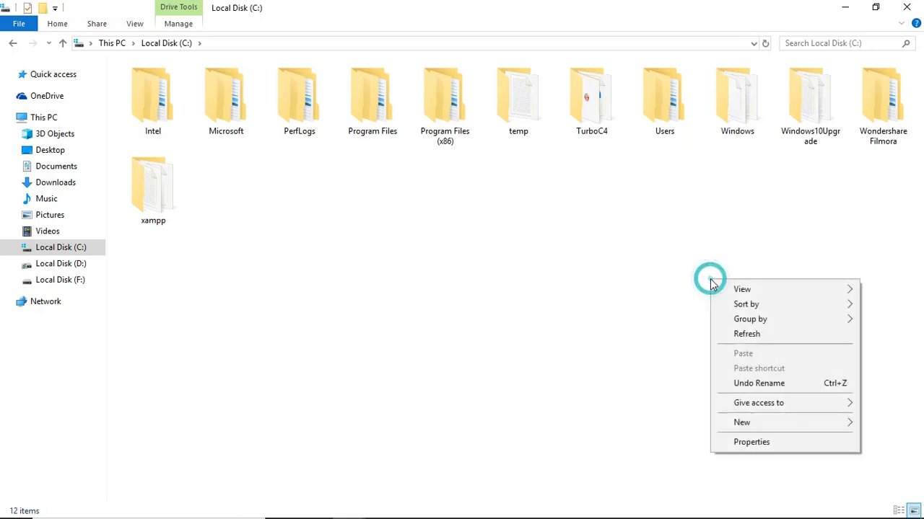
{"action": "left_click", "coordinate": [754, 335]}
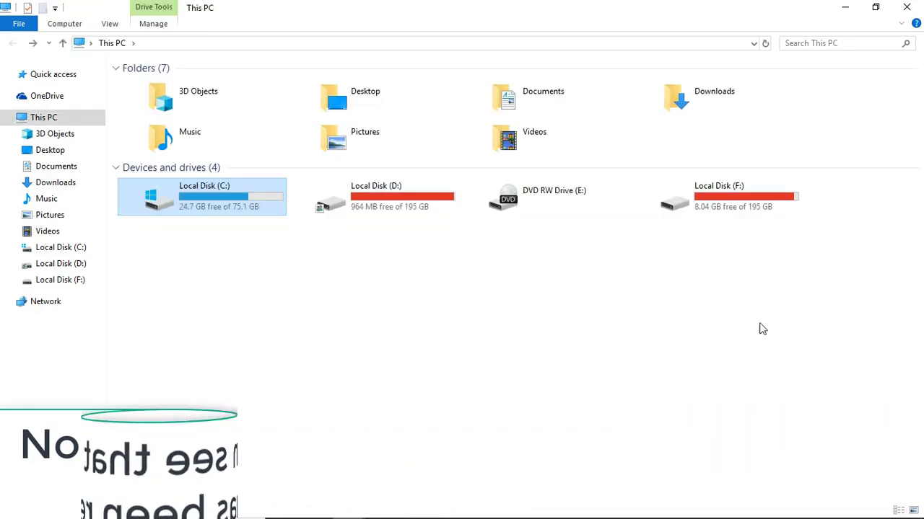
{"action": "left_click", "coordinate": [847, 7]}
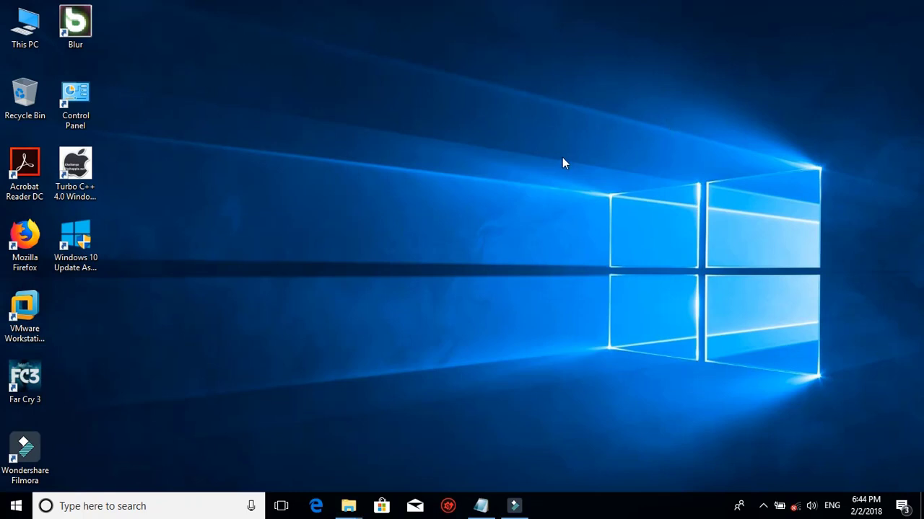